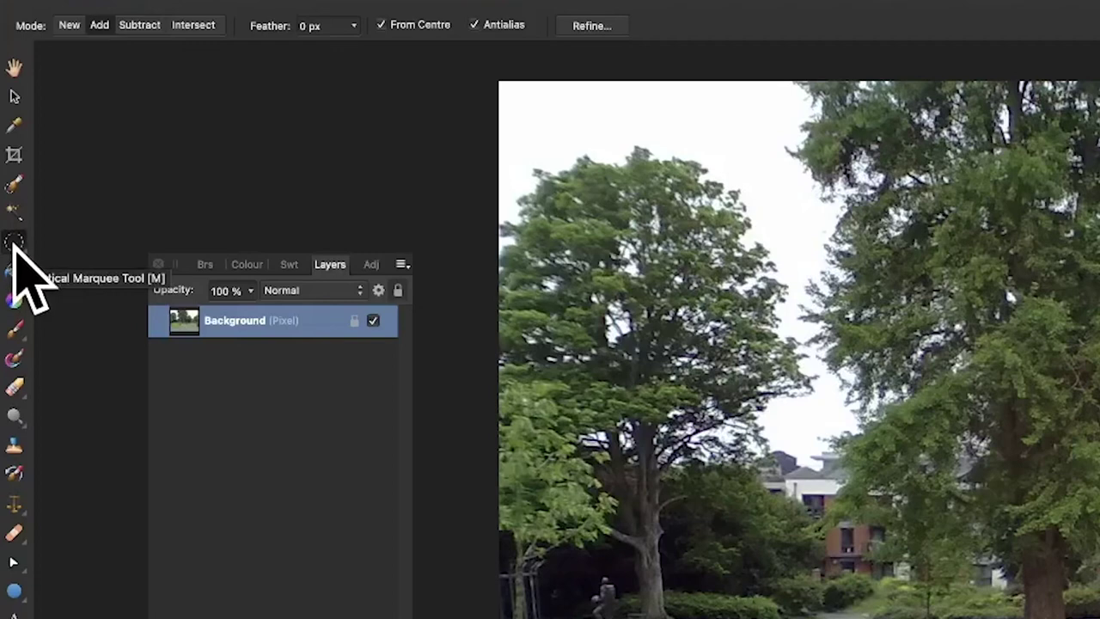
Step: With the Elliptical Marquee, select circles over the right-hand tree, lower-right path and central path
click(17, 244)
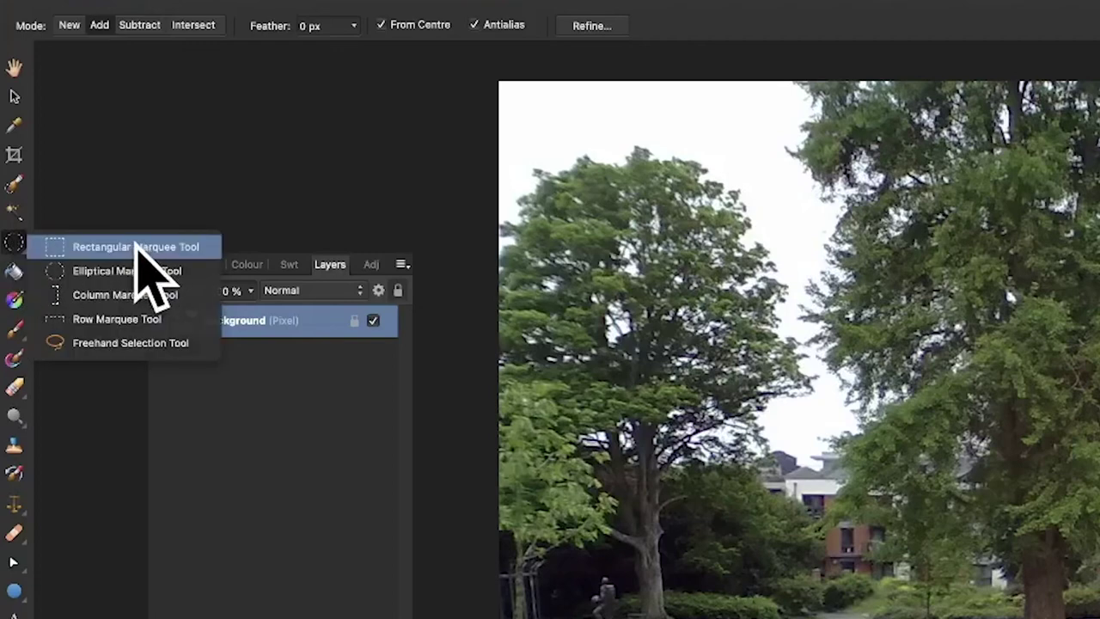
click(113, 270)
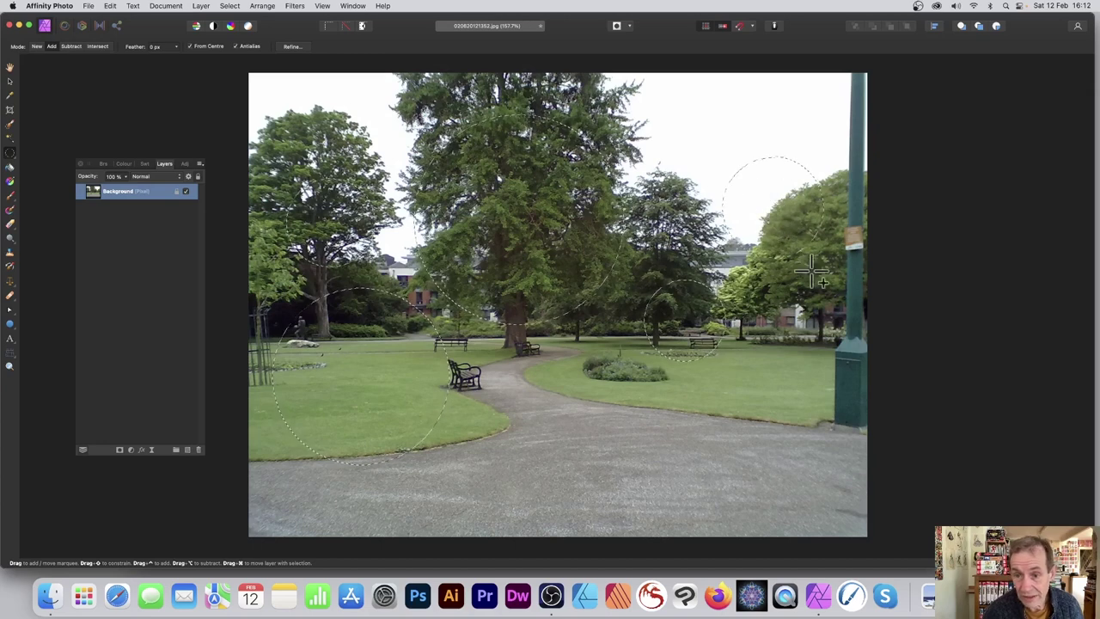
drag(812, 272, 824, 280)
drag(725, 444, 761, 486)
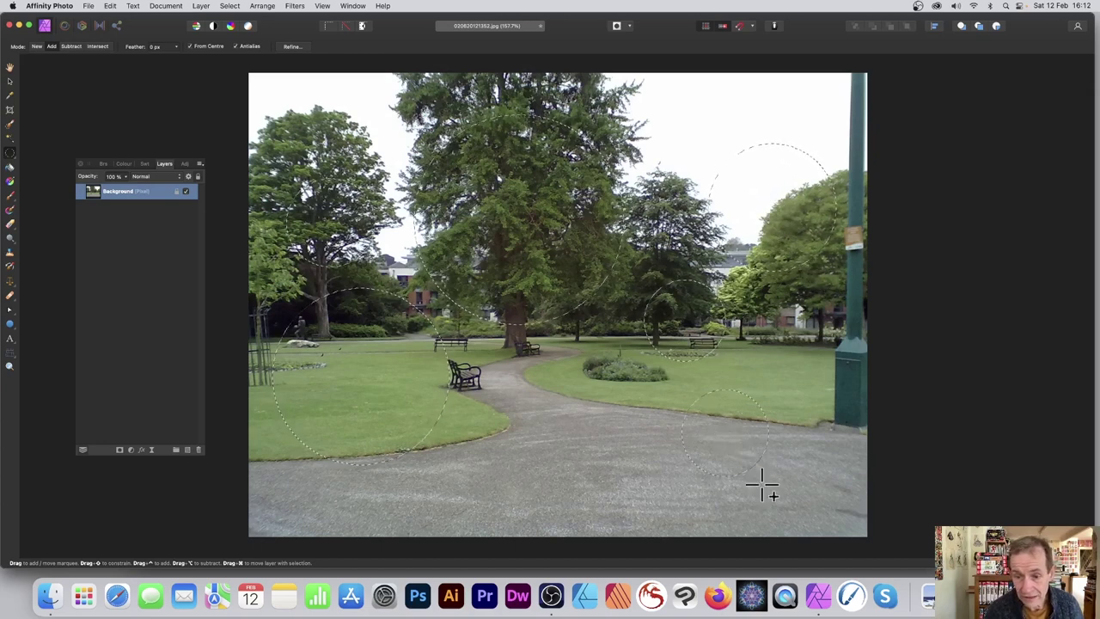
drag(550, 415, 610, 488)
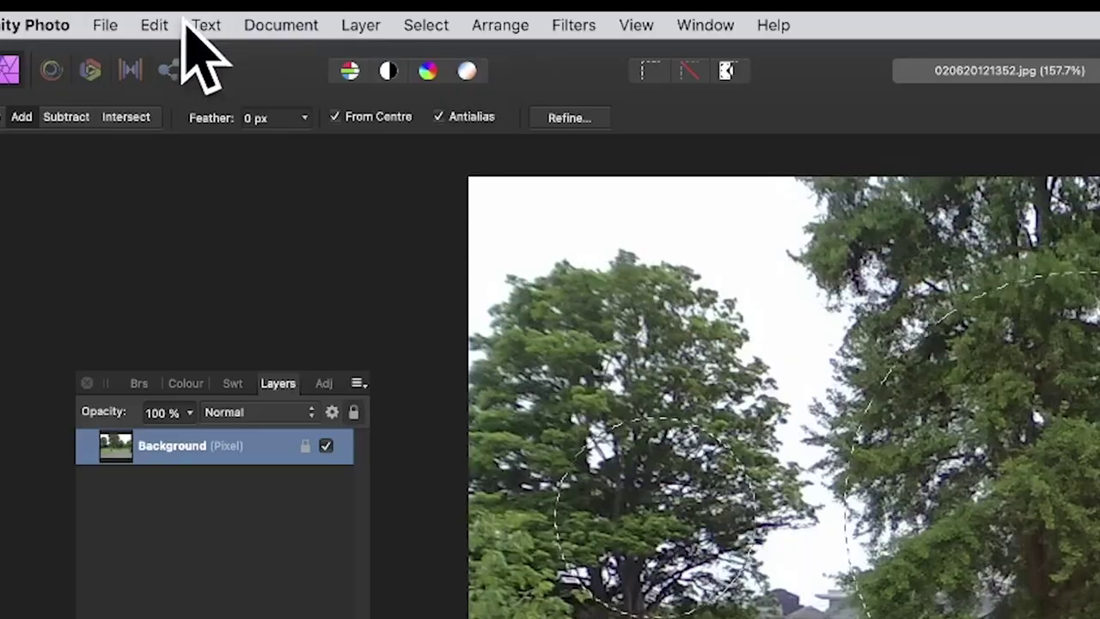
Step: Copy the circular areas, paste them as a new layer, and deselect
click(115, 6)
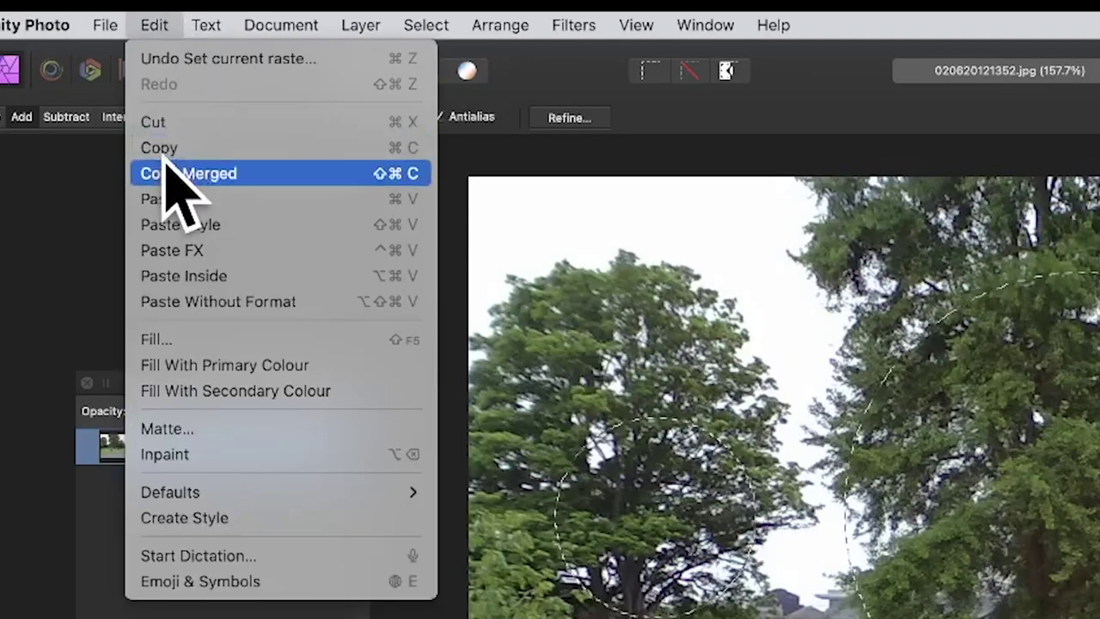
click(167, 165)
click(160, 25)
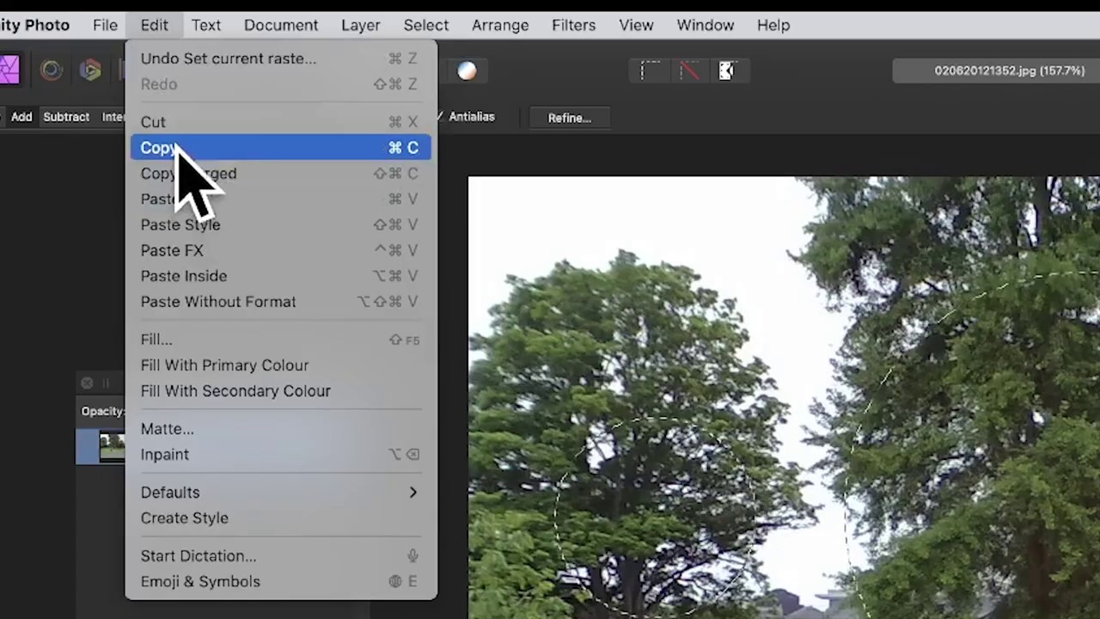
click(176, 198)
click(426, 25)
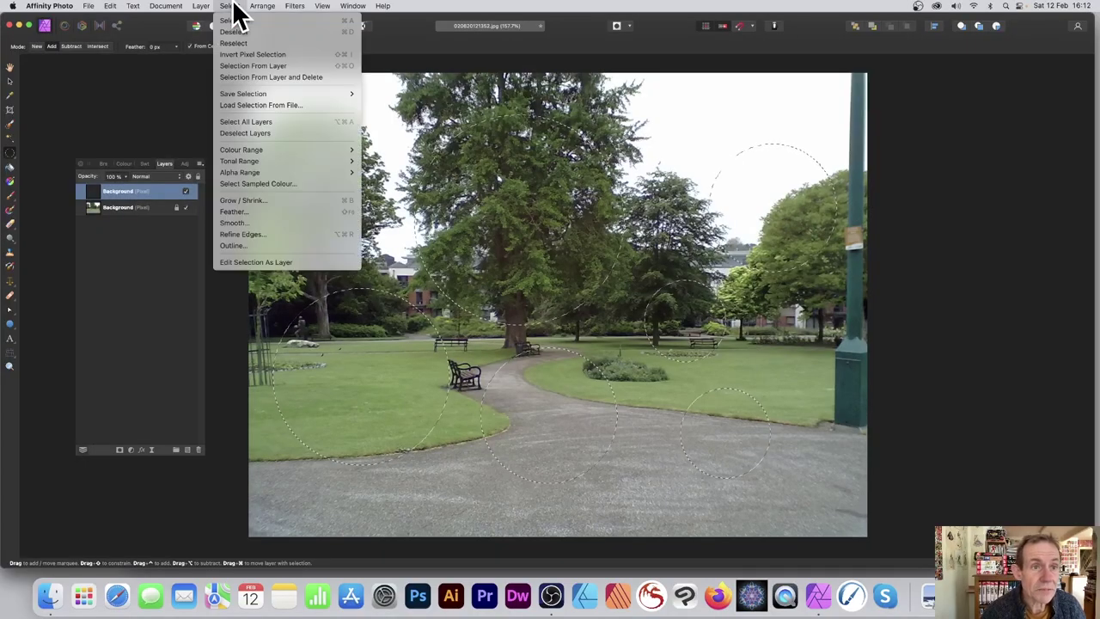
click(232, 32)
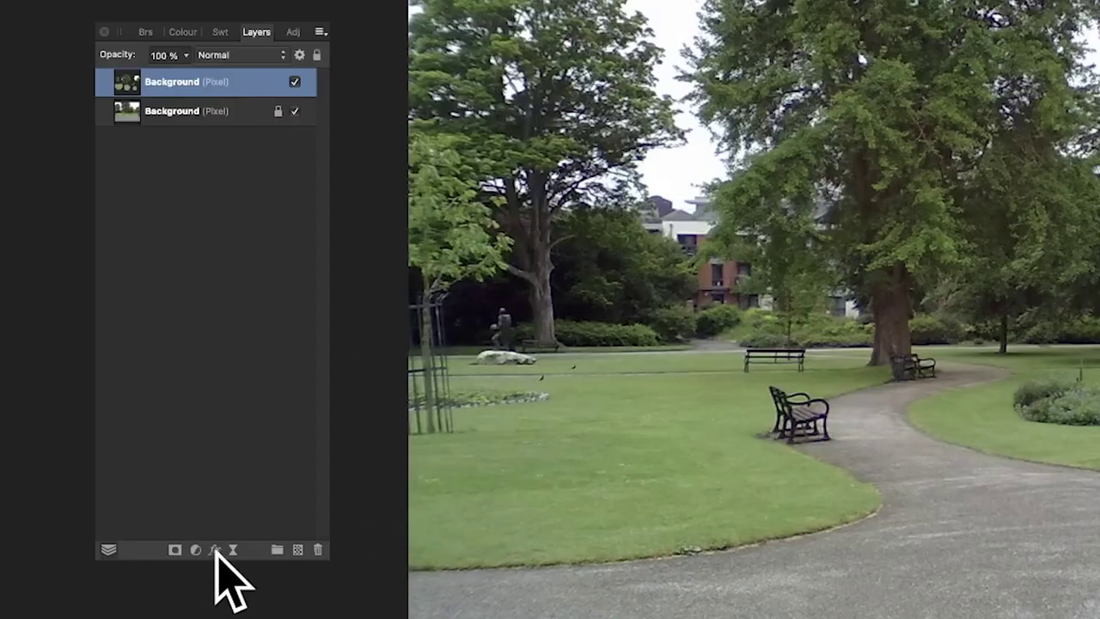
Step: Enable the 3D layer effect with a 27.1 px radius and slightly softened shading
click(215, 550)
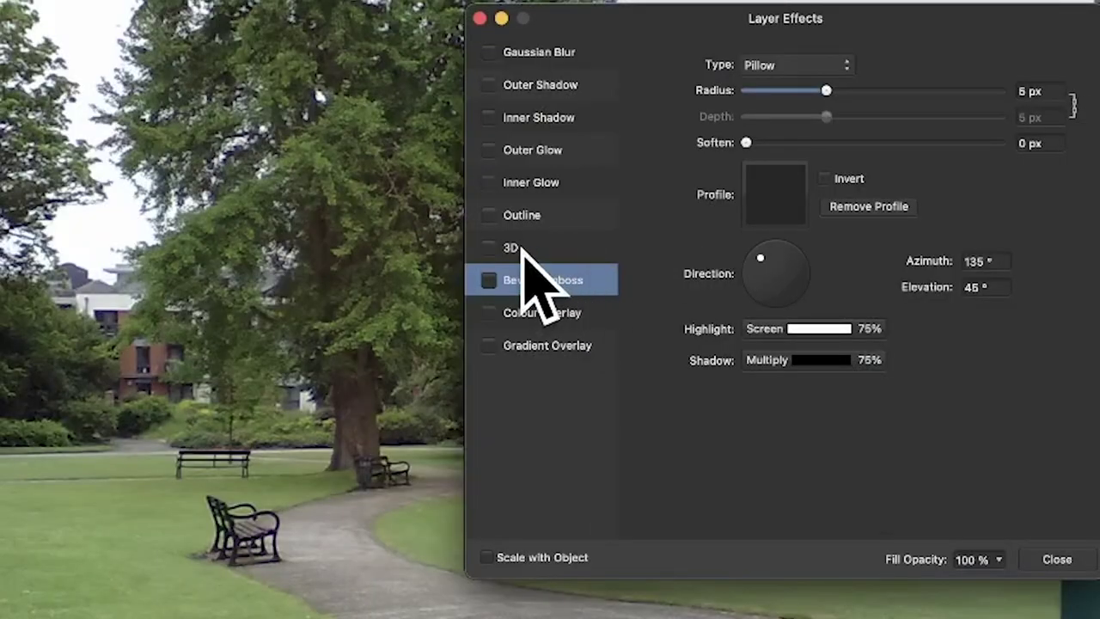
click(510, 247)
click(488, 248)
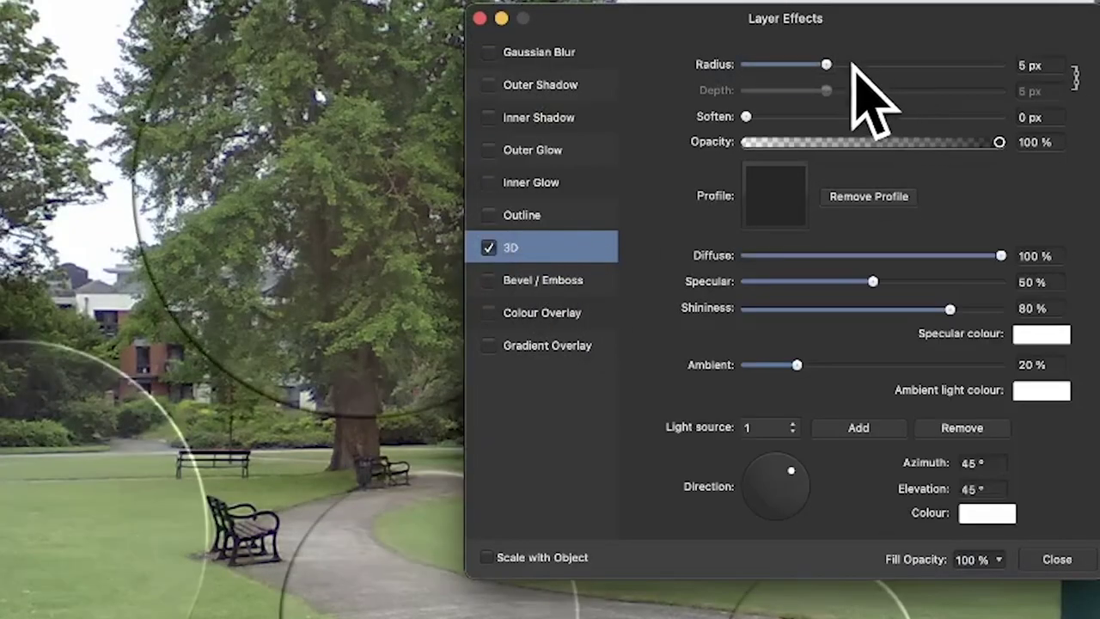
drag(854, 65, 906, 69)
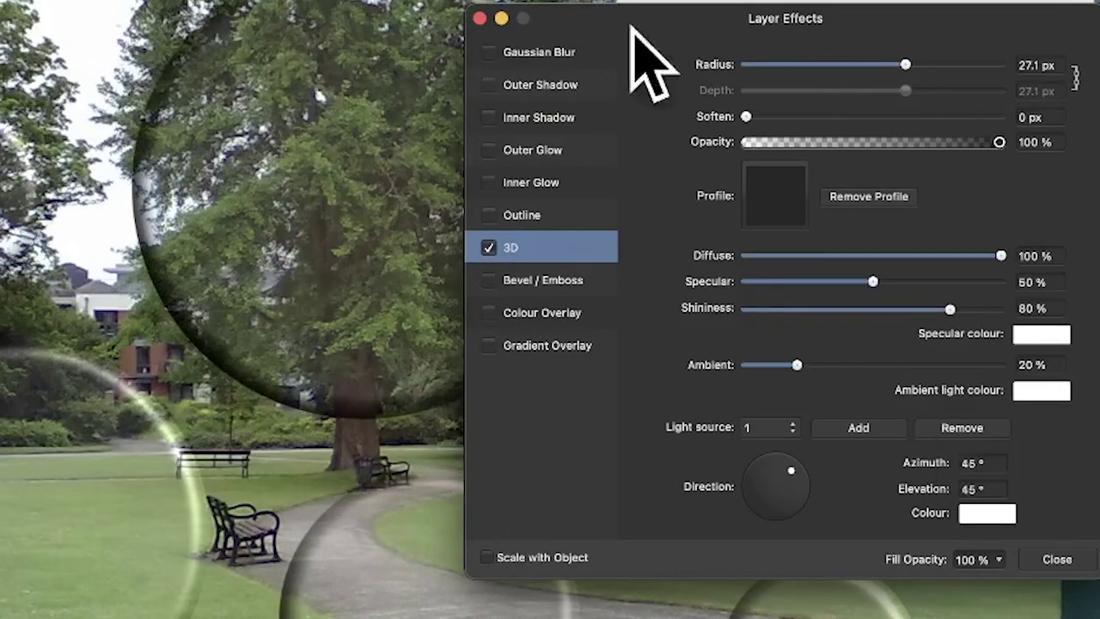
drag(749, 119, 753, 117)
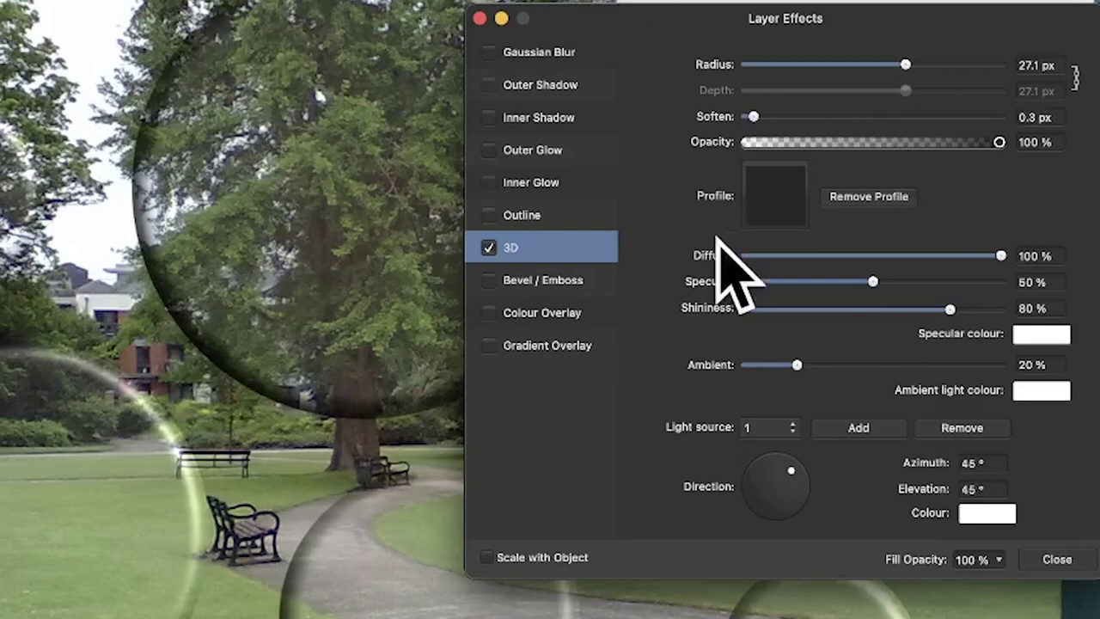
Step: Add a Bevel/Emboss with 20.5 px radius and 62.6° elevation, then close Layer Effects
click(489, 280)
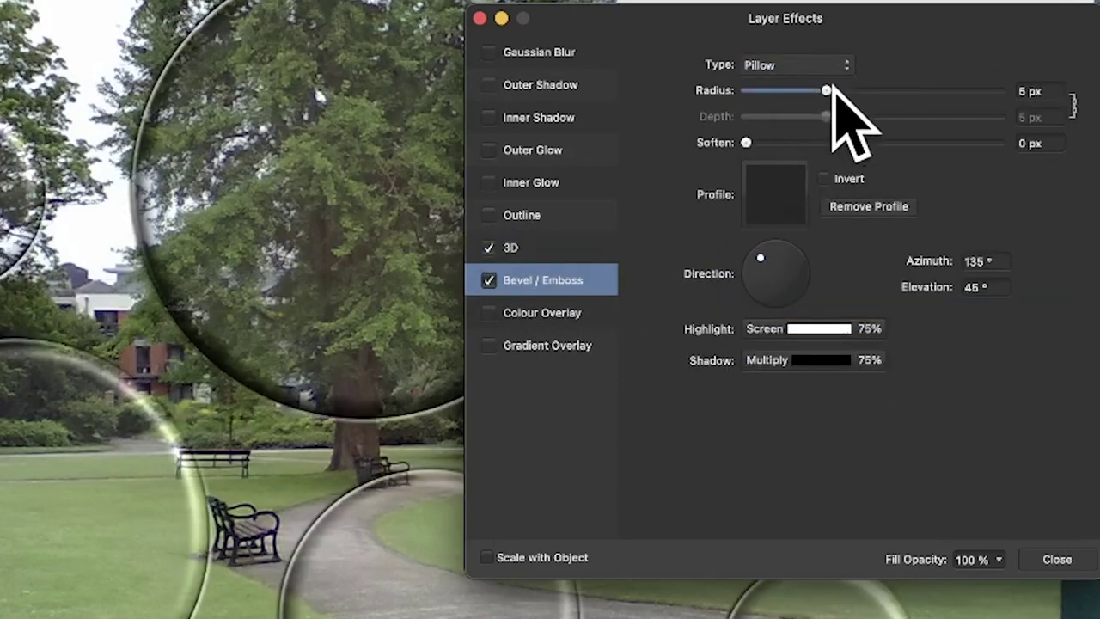
drag(826, 91, 886, 90)
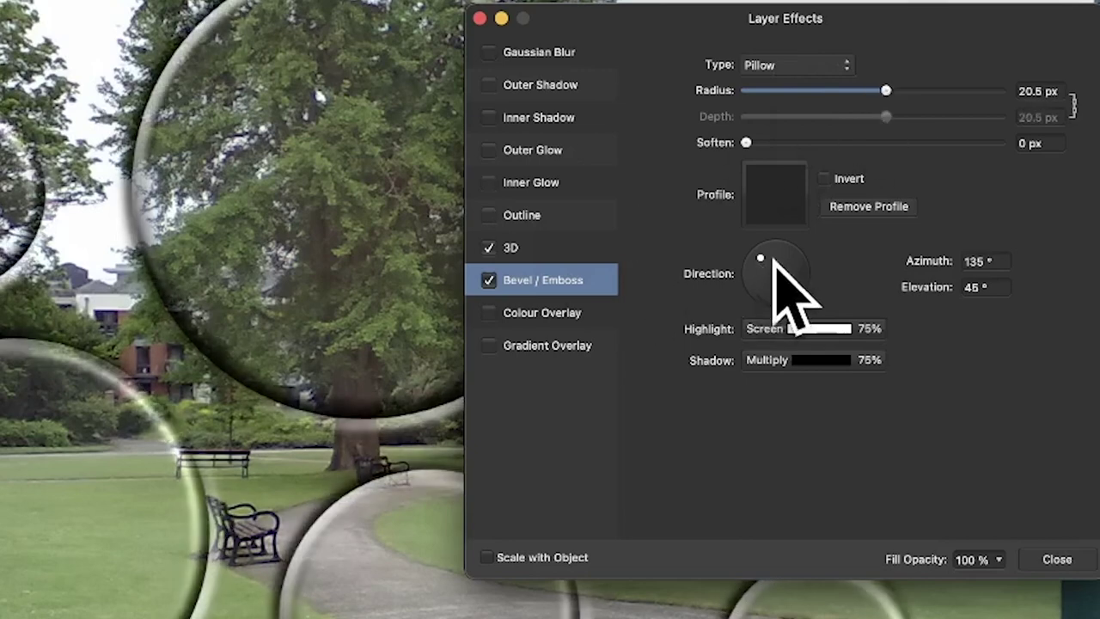
drag(773, 258, 764, 258)
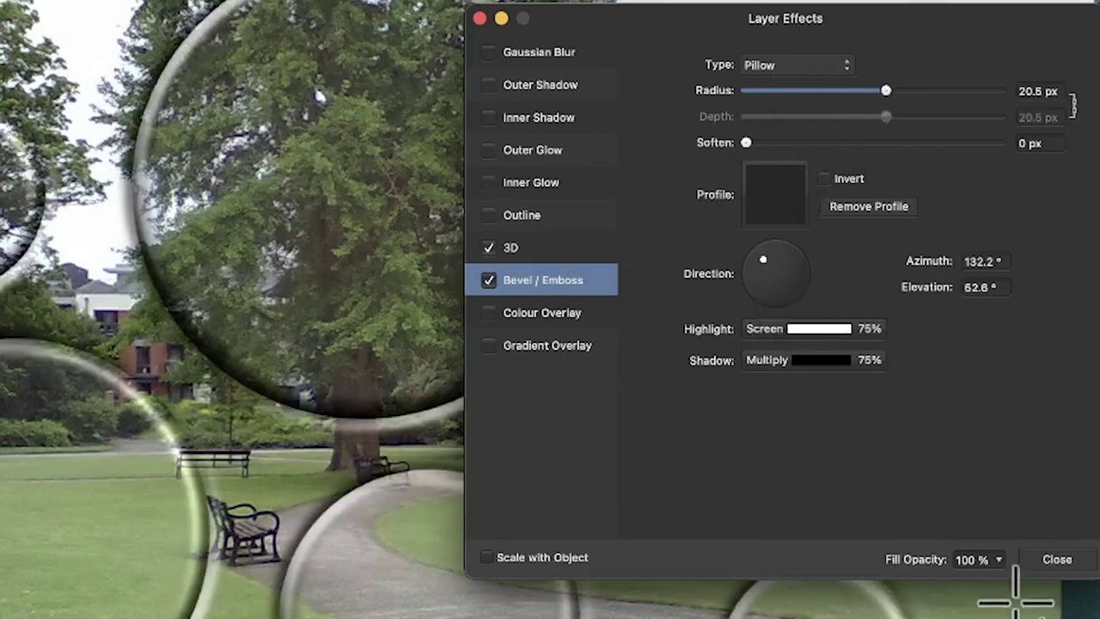
click(1066, 557)
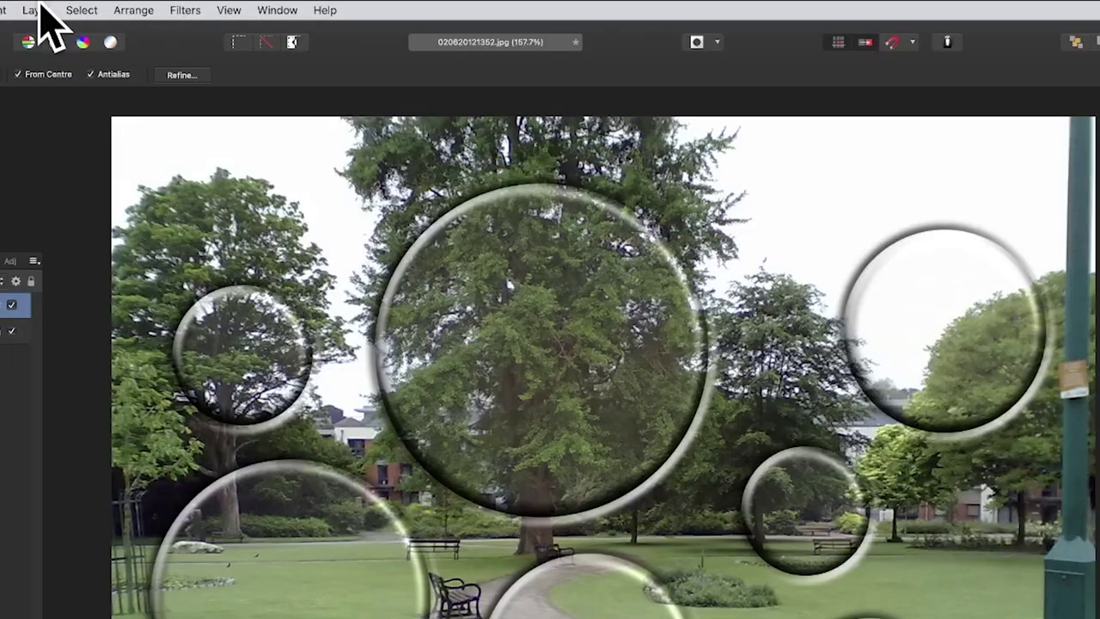
Step: Rasterise the bubble layer with Preserve layer FX turned off
click(201, 6)
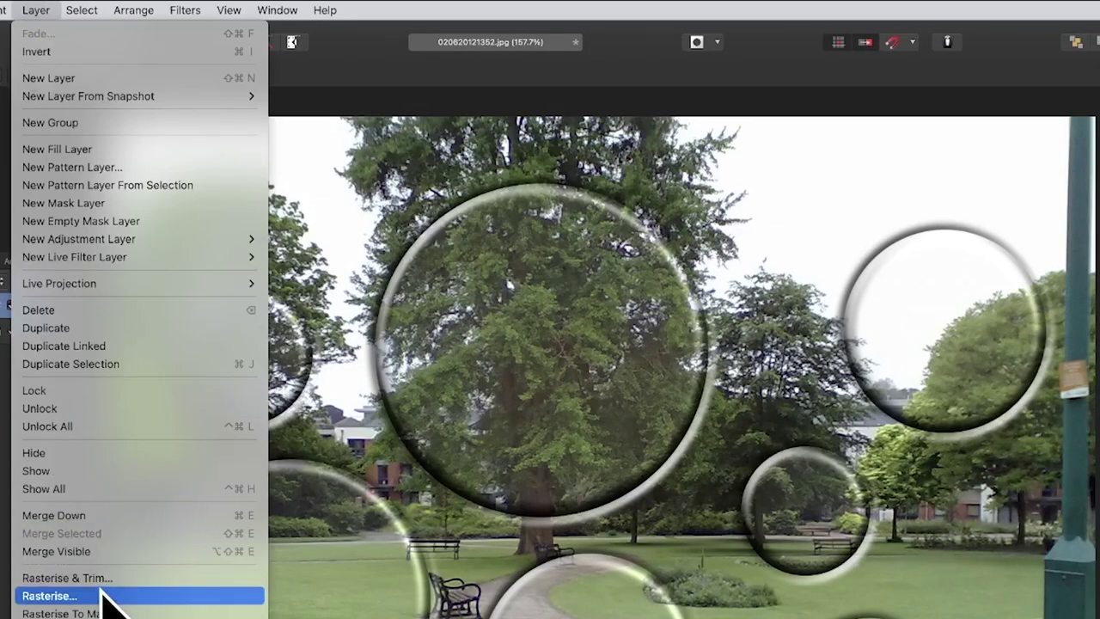
click(52, 594)
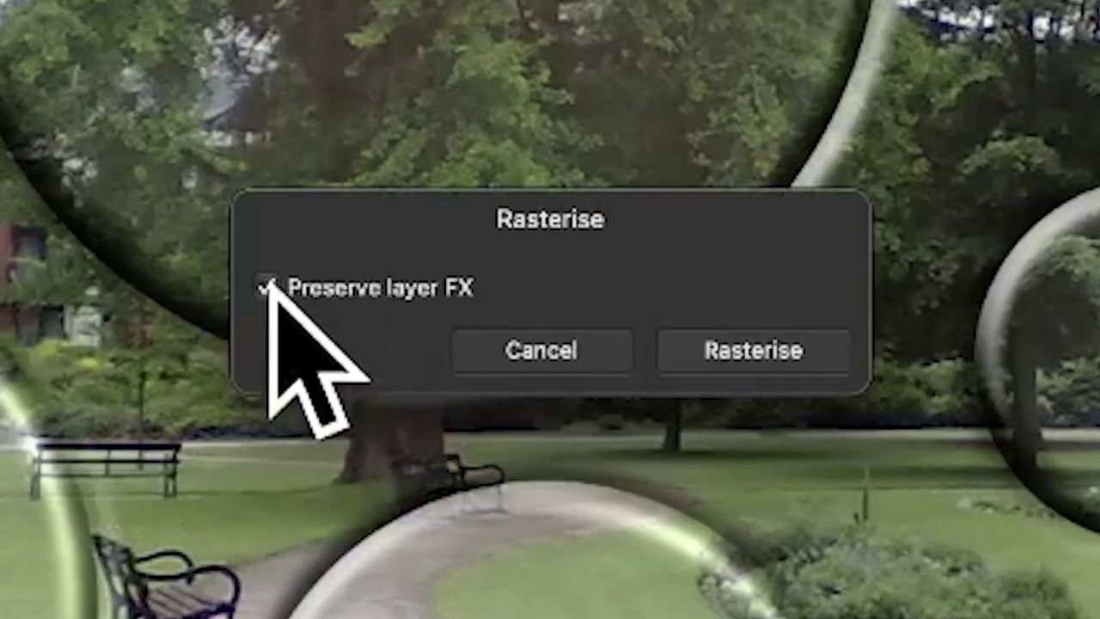
click(270, 292)
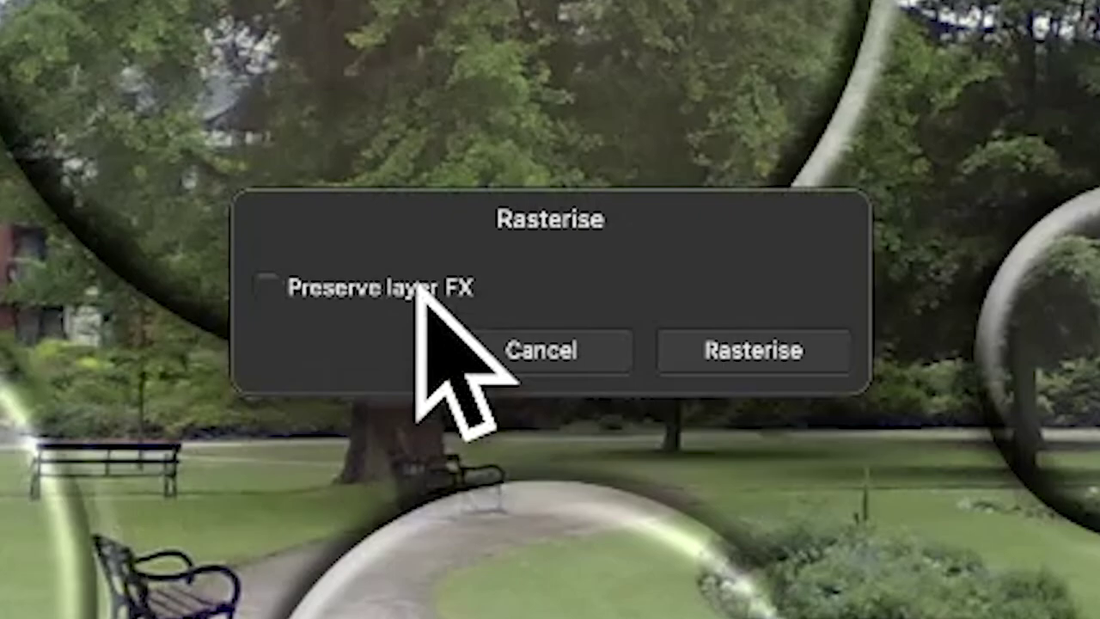
click(796, 353)
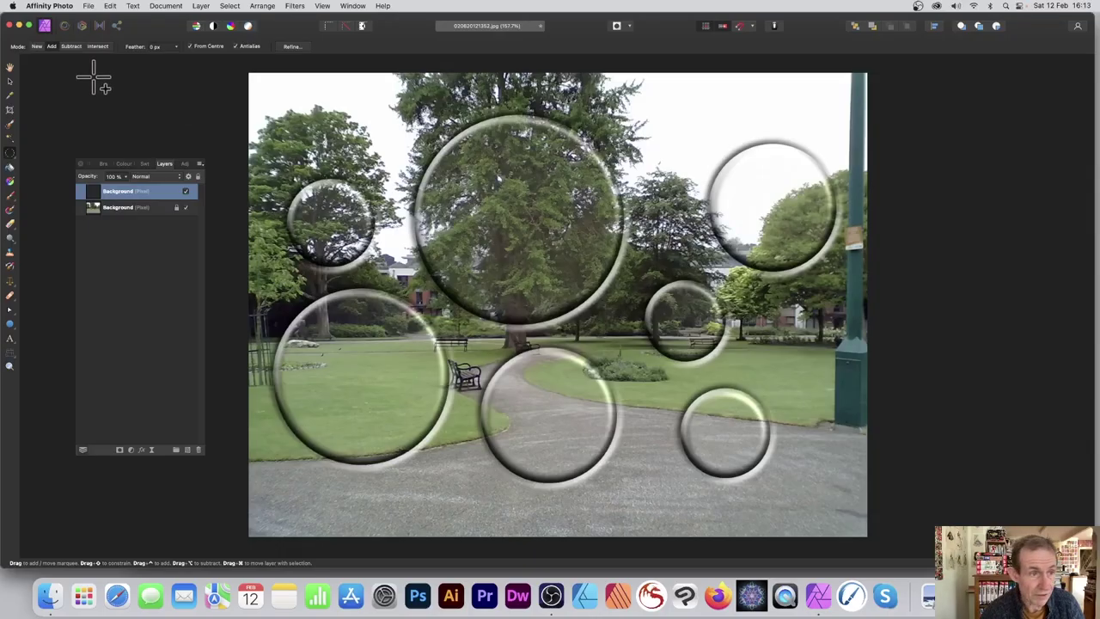
click(9, 80)
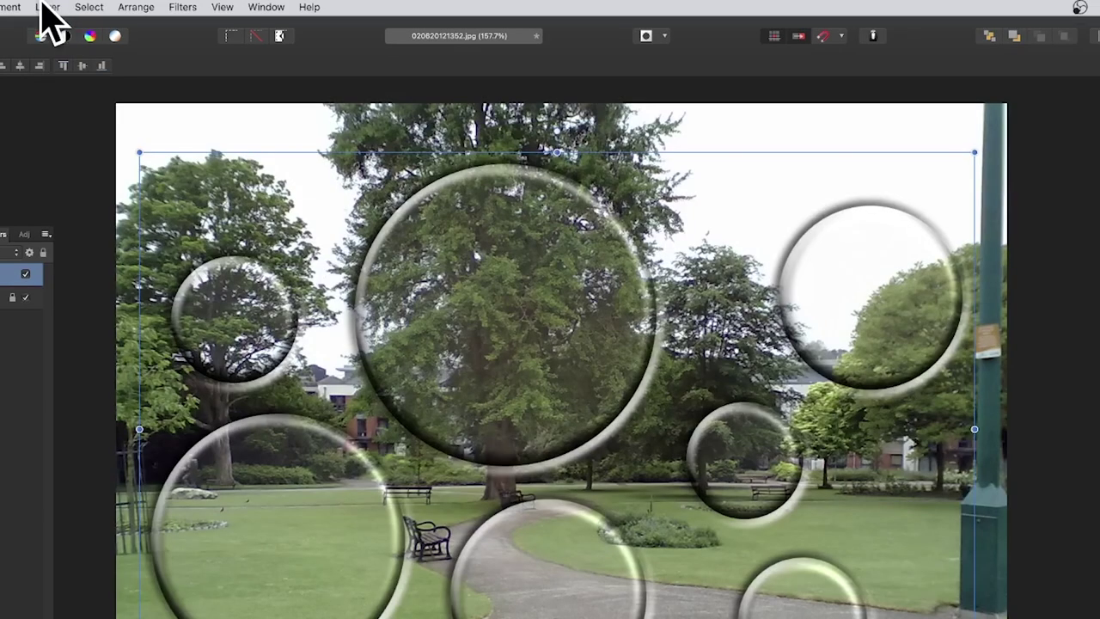
Step: Create a Pattern layer from the bubbles and delete the rasterised bubble pixel layer
click(200, 6)
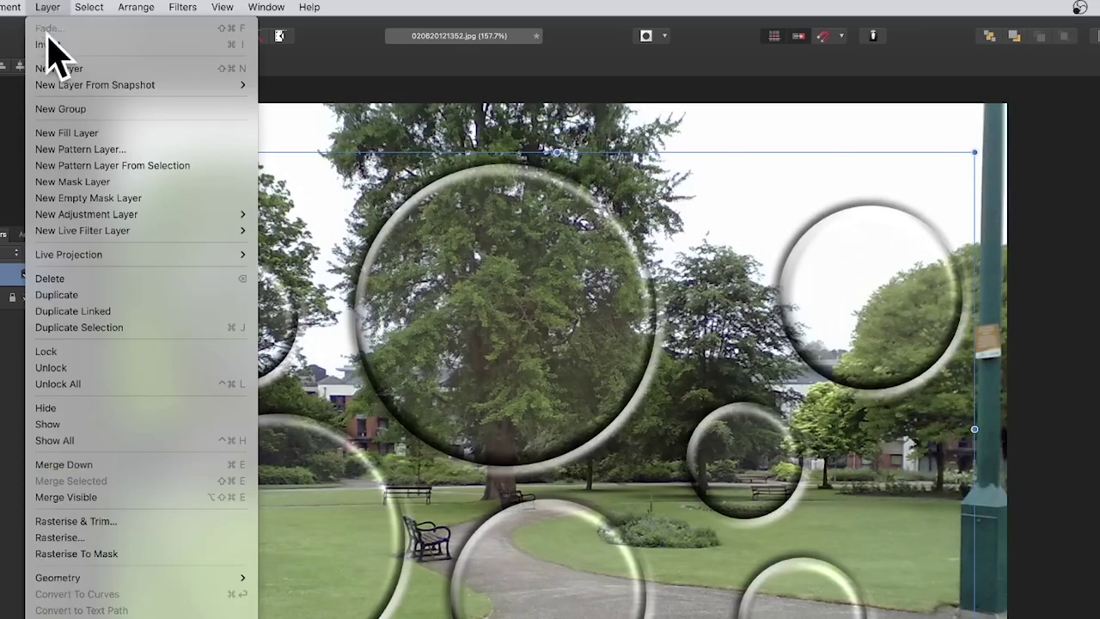
click(83, 167)
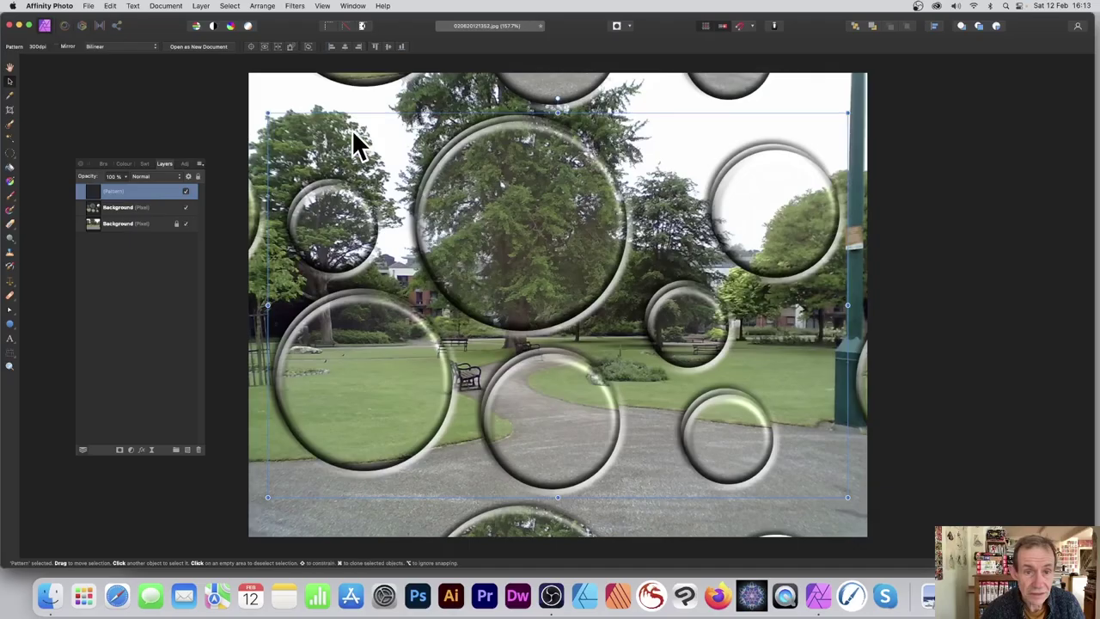
click(129, 208)
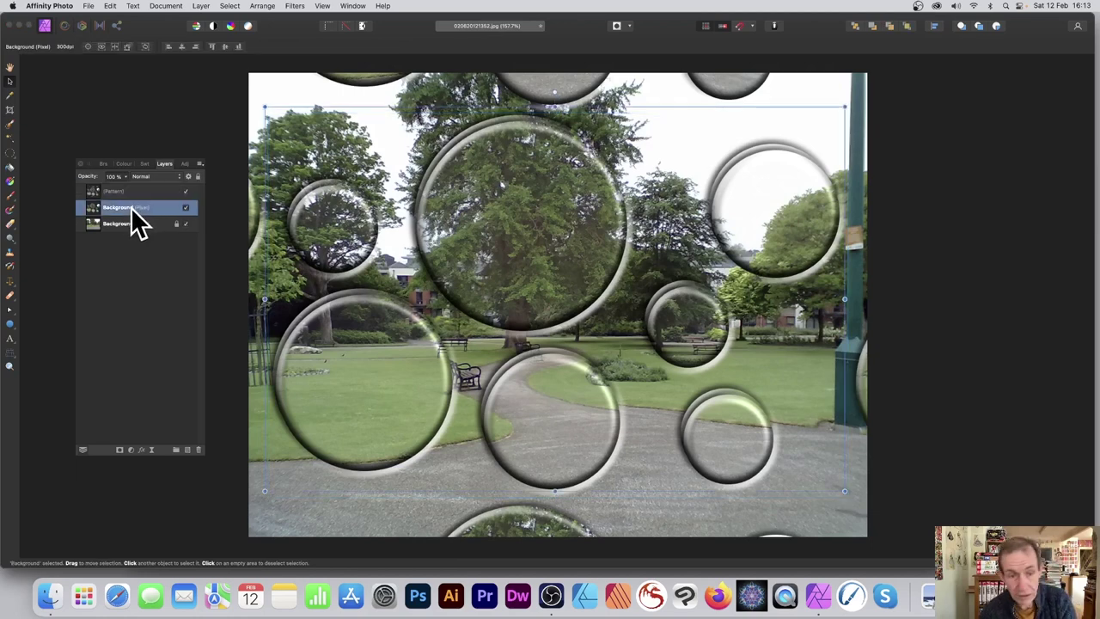
key(Delete)
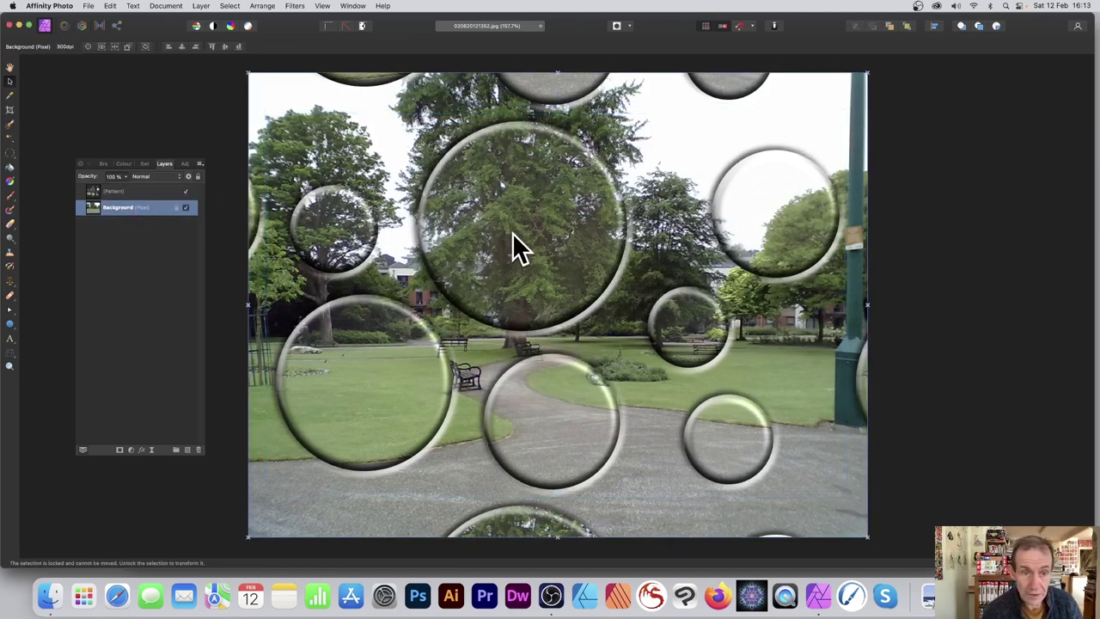
Step: Scale the bubble pattern down to 368 dpi, undoing a stray rotation
click(107, 194)
drag(267, 113, 195, 105)
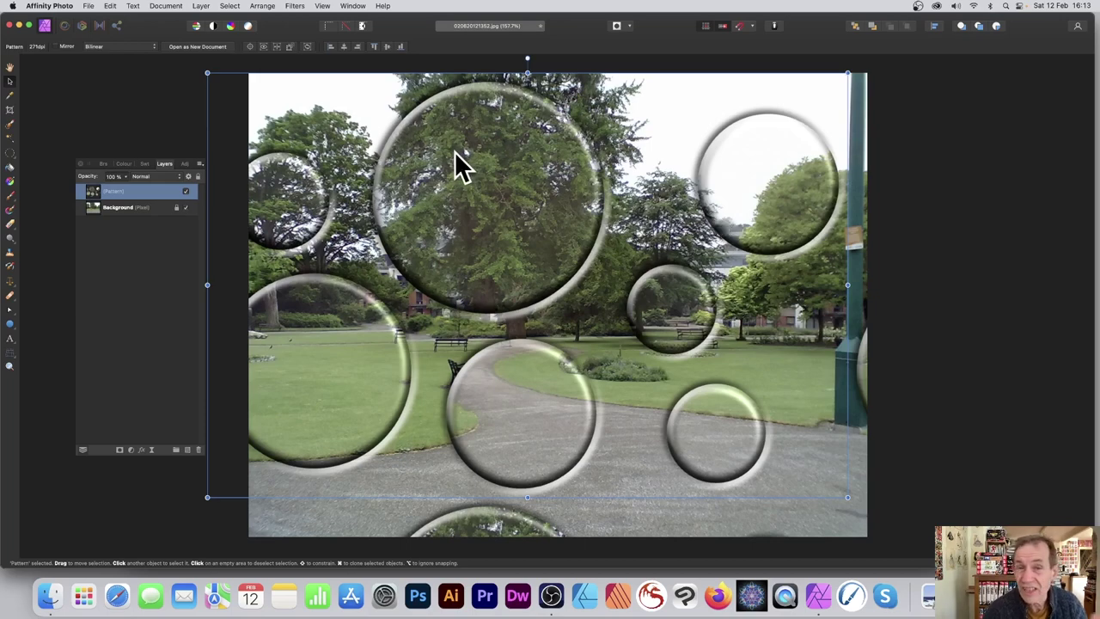
drag(201, 70, 164, 133)
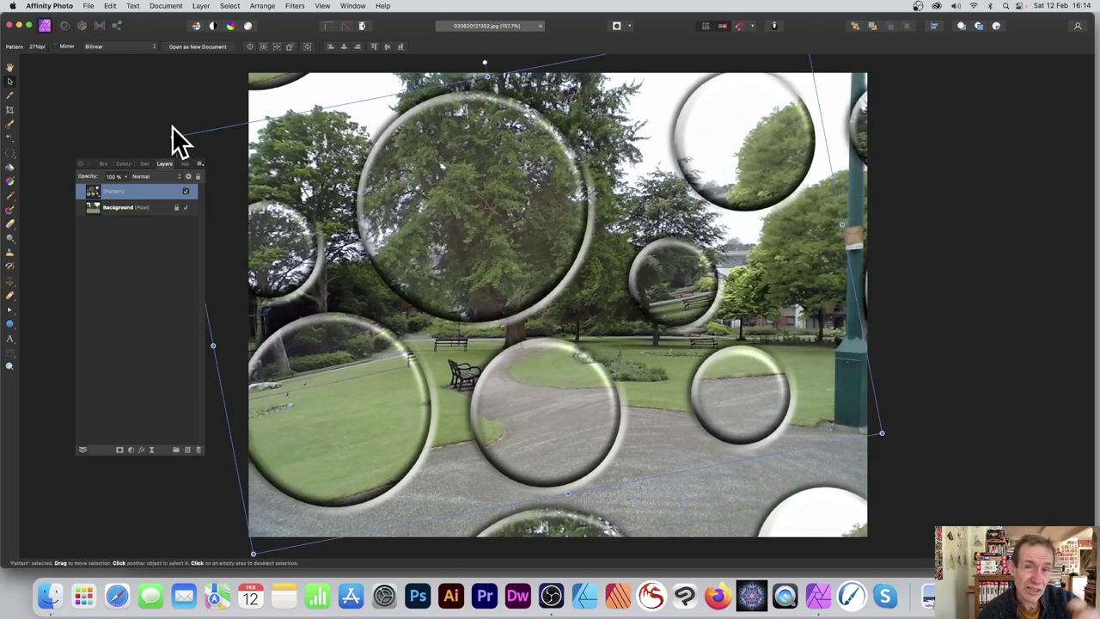
key(super+z)
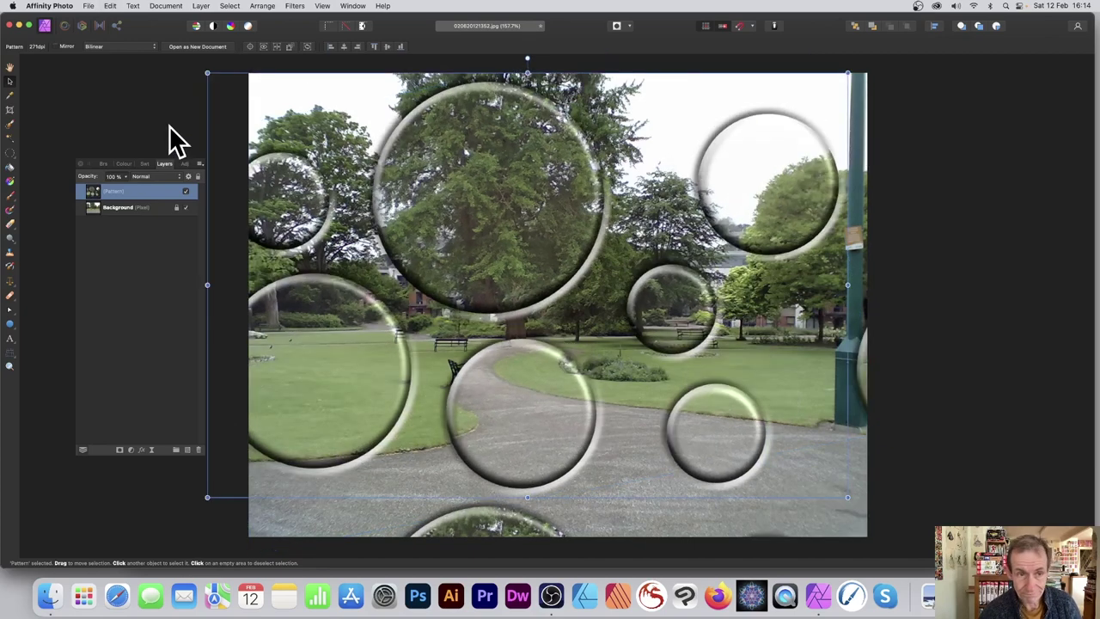
drag(203, 70, 400, 200)
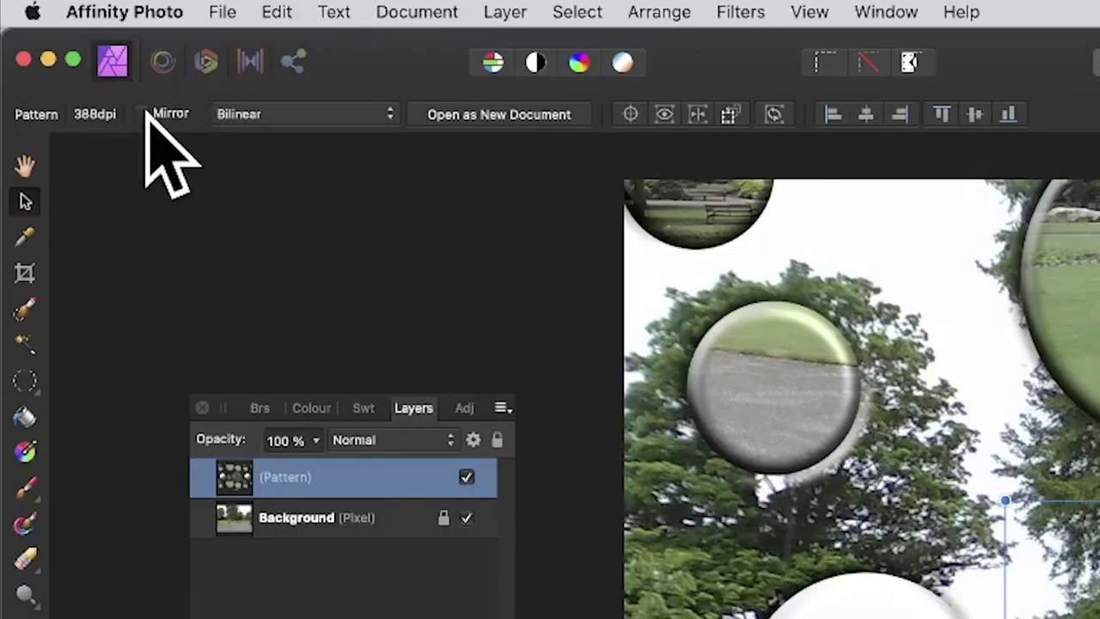
Step: Toggle pattern mirroring and shrink the bubble pattern further
click(143, 113)
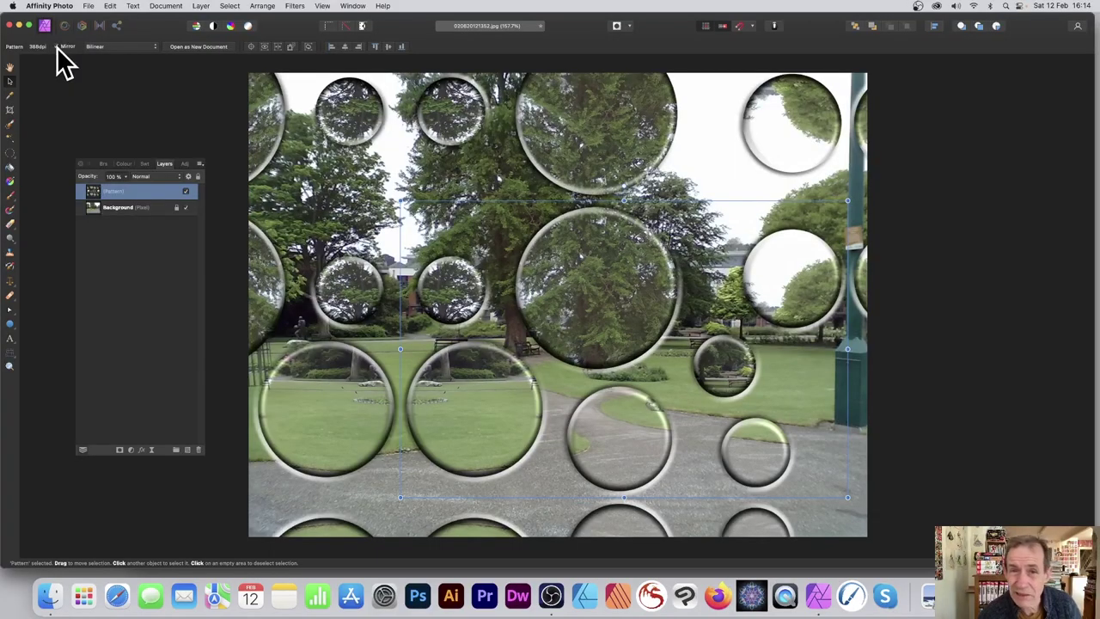
click(56, 45)
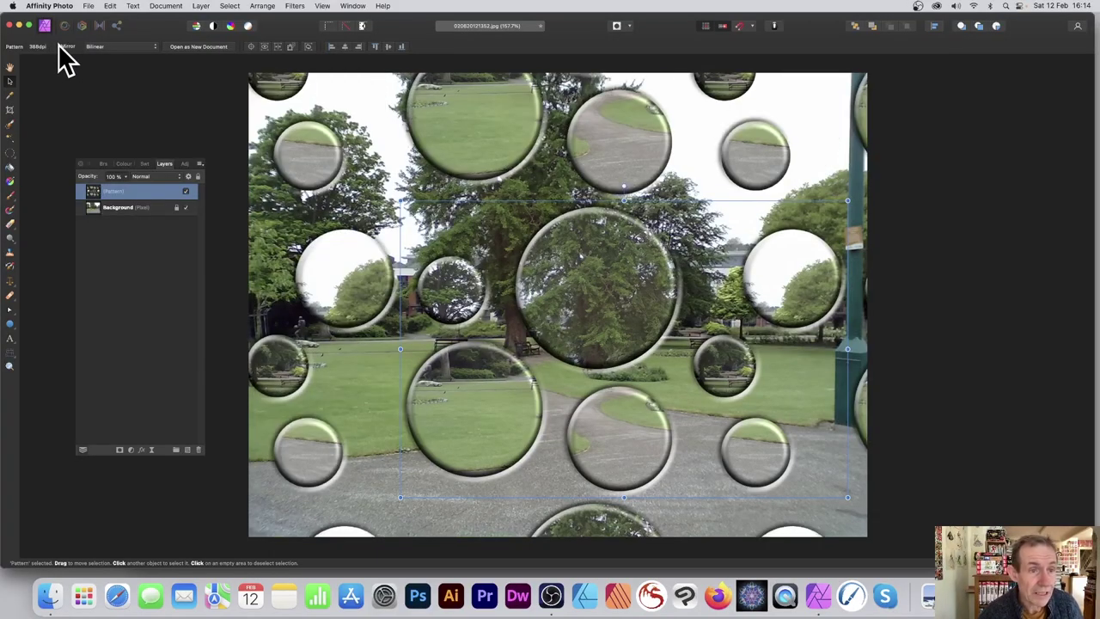
drag(401, 200, 469, 247)
Step: Duplicate the Pattern layer several times, offsetting the copies up-left and up-right
drag(672, 332, 437, 280)
key(super+j)
key(super+j)
key(super+j)
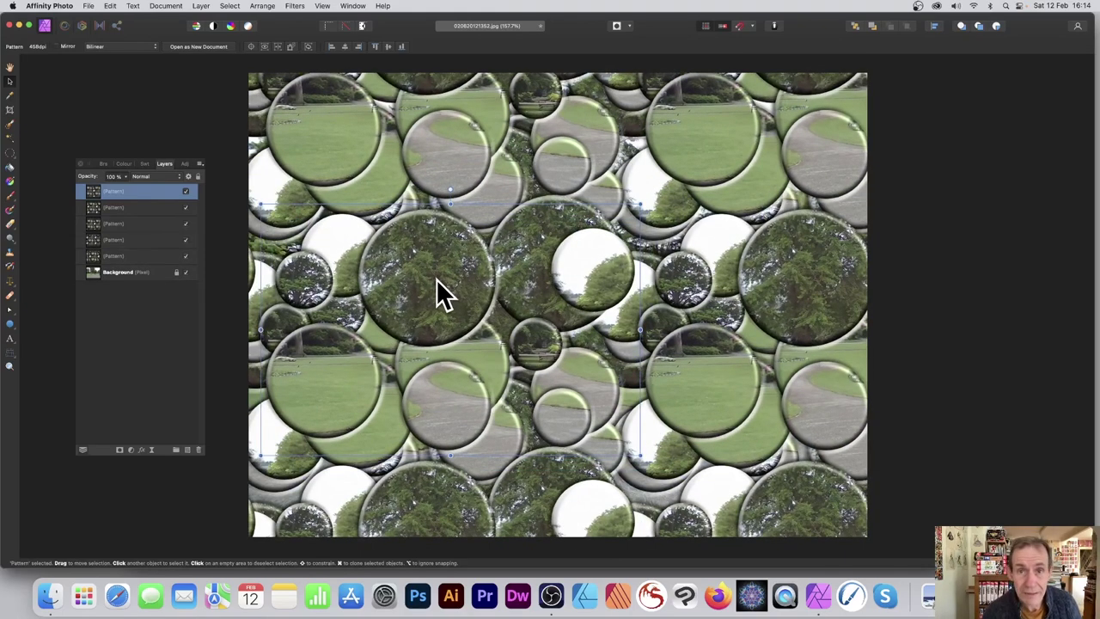
key(super+j)
drag(436, 274, 634, 310)
key(super+j)
key(super+j)
key(super+j)
key(super+j)
key(super+j)
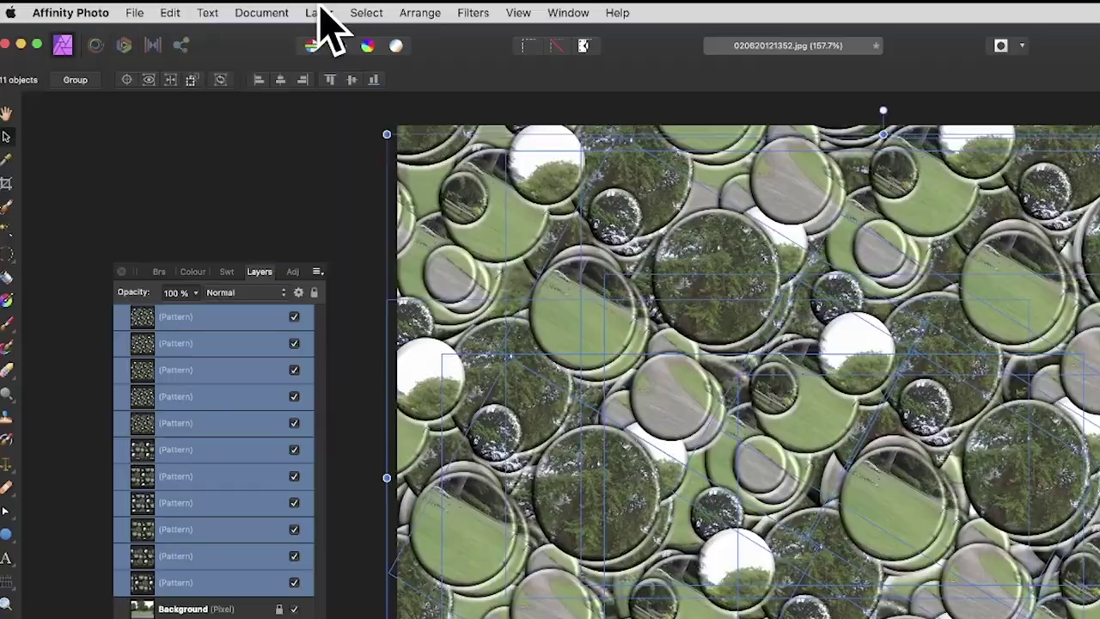
Step: Merge all visible bubble layers and the photo into one new pixel layer with Merge Visible
click(201, 6)
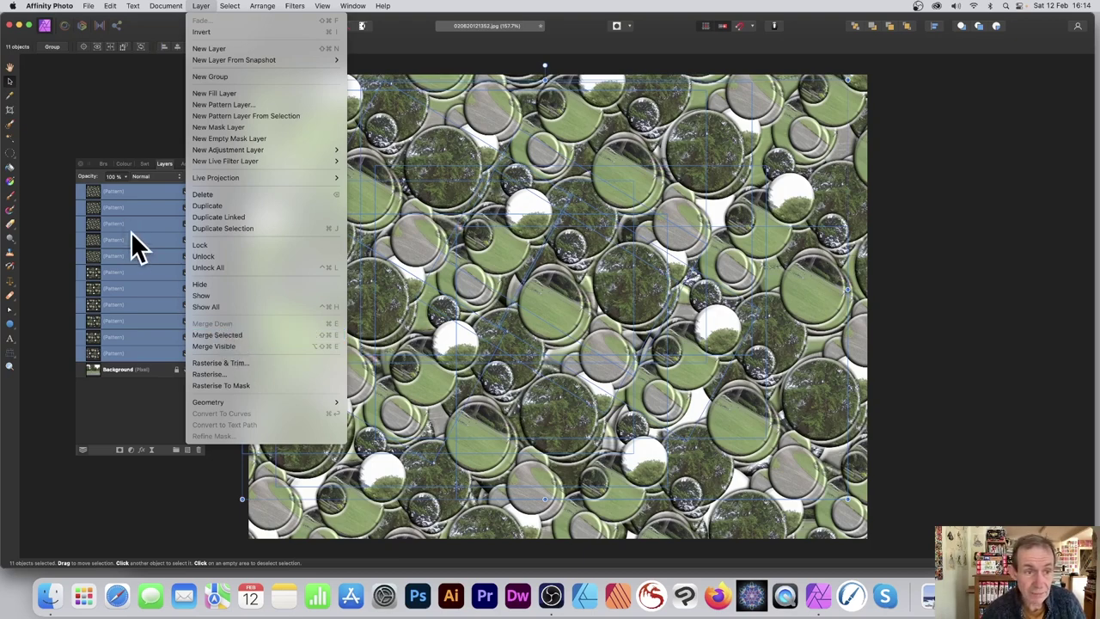
click(224, 347)
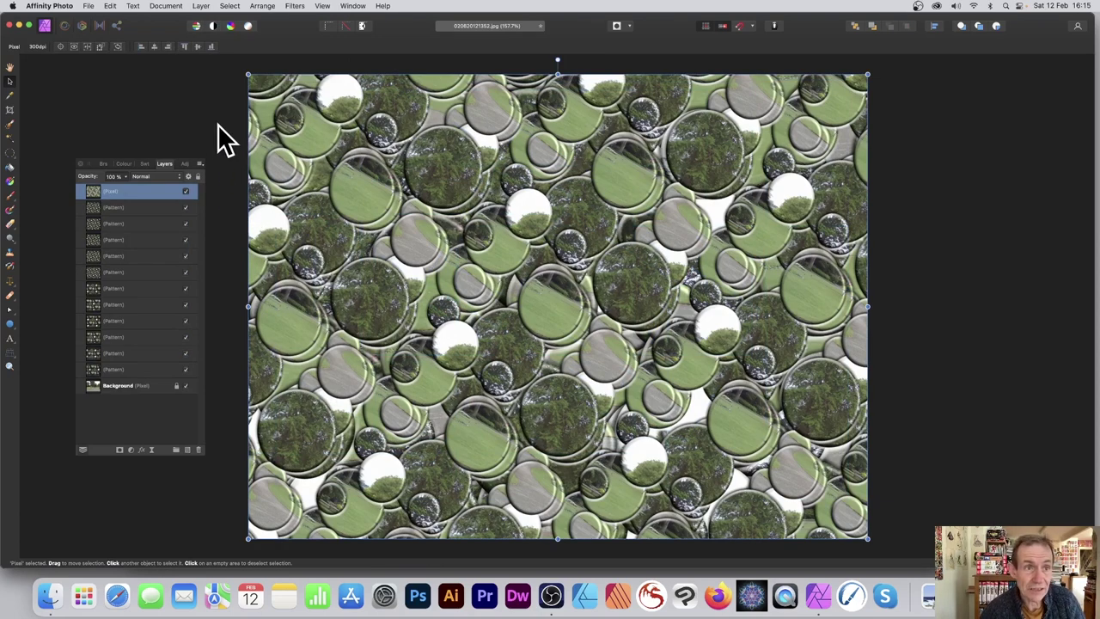
click(201, 6)
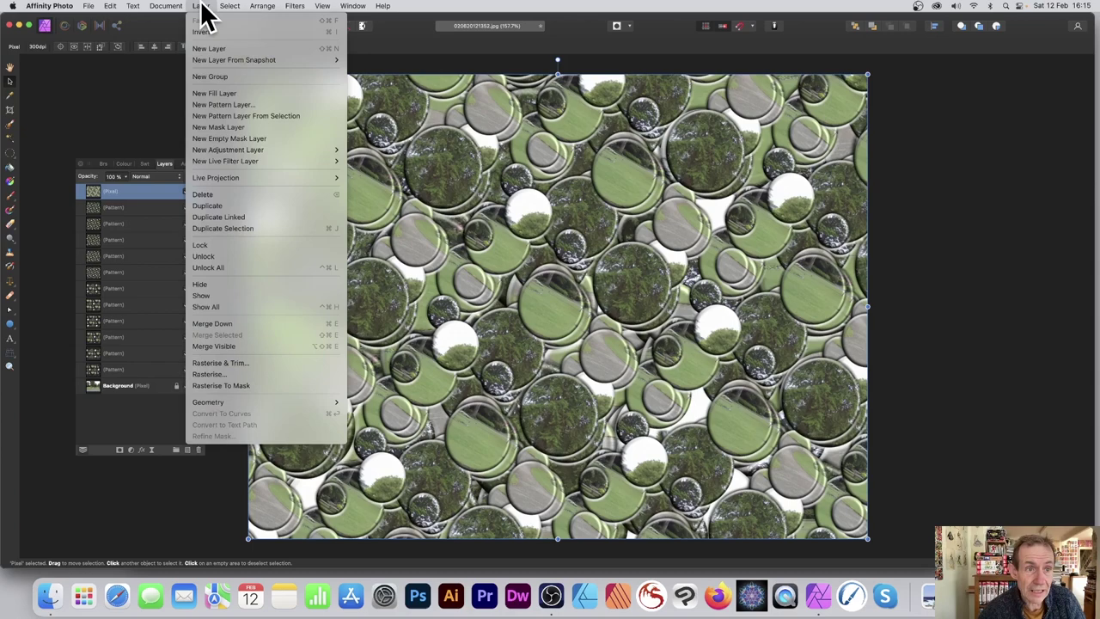
click(182, 120)
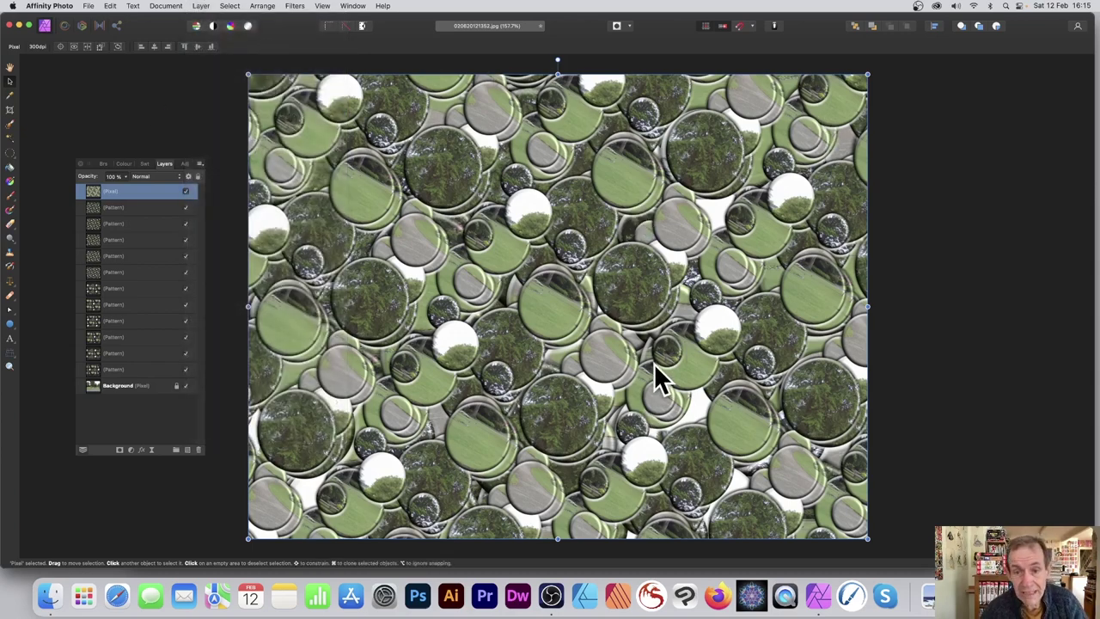